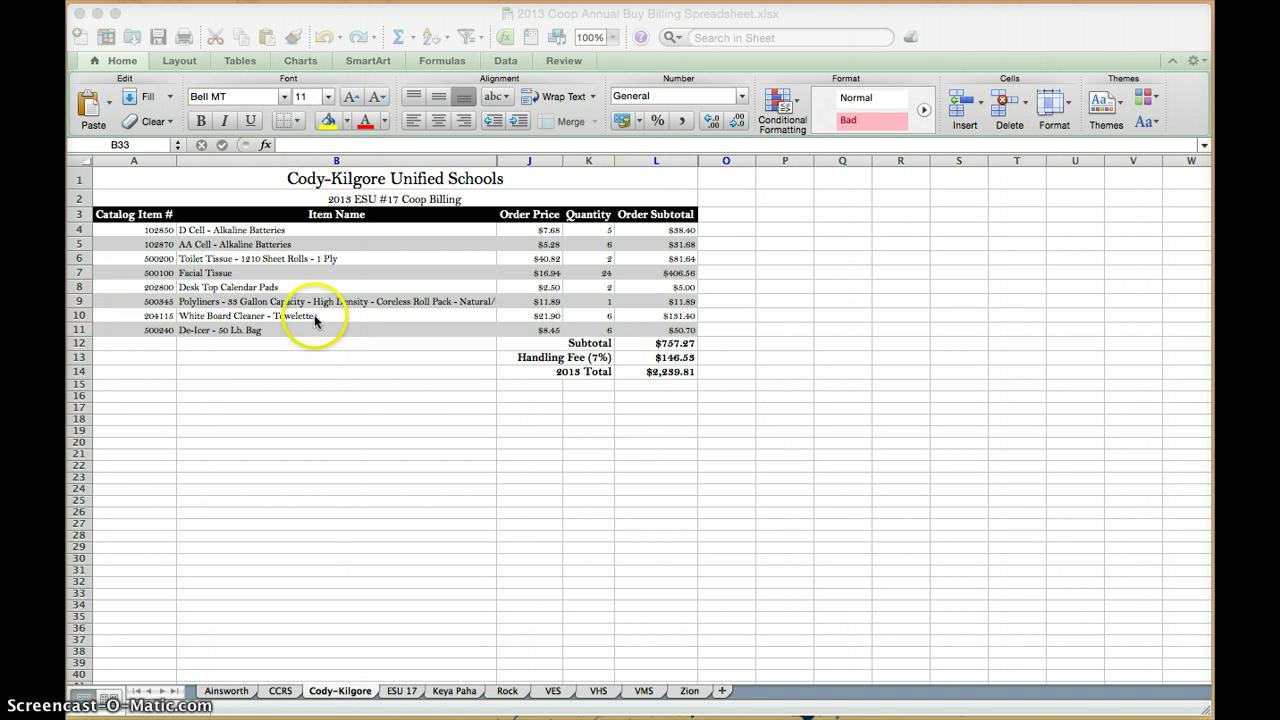
# Step: Select row 11, the De-Icer row, and bring up its context menu
pyautogui.click(77, 332)
pyautogui.click(77, 331)
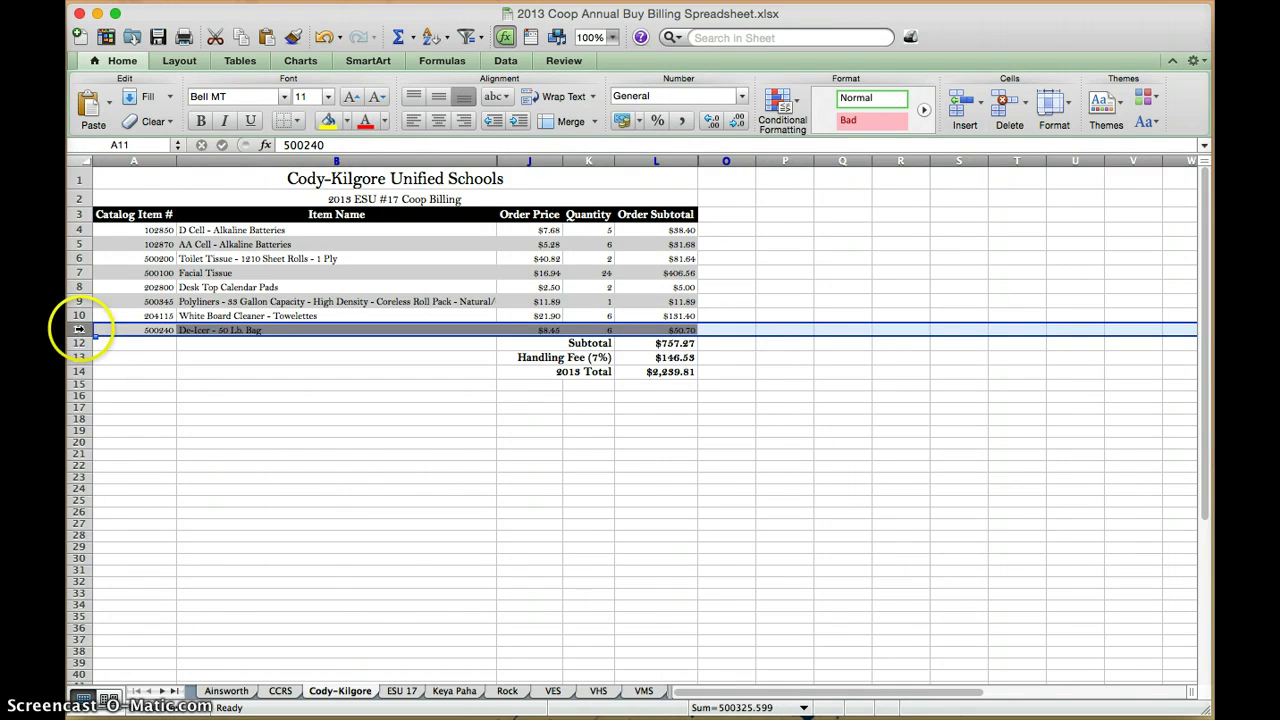
pyautogui.click(117, 327)
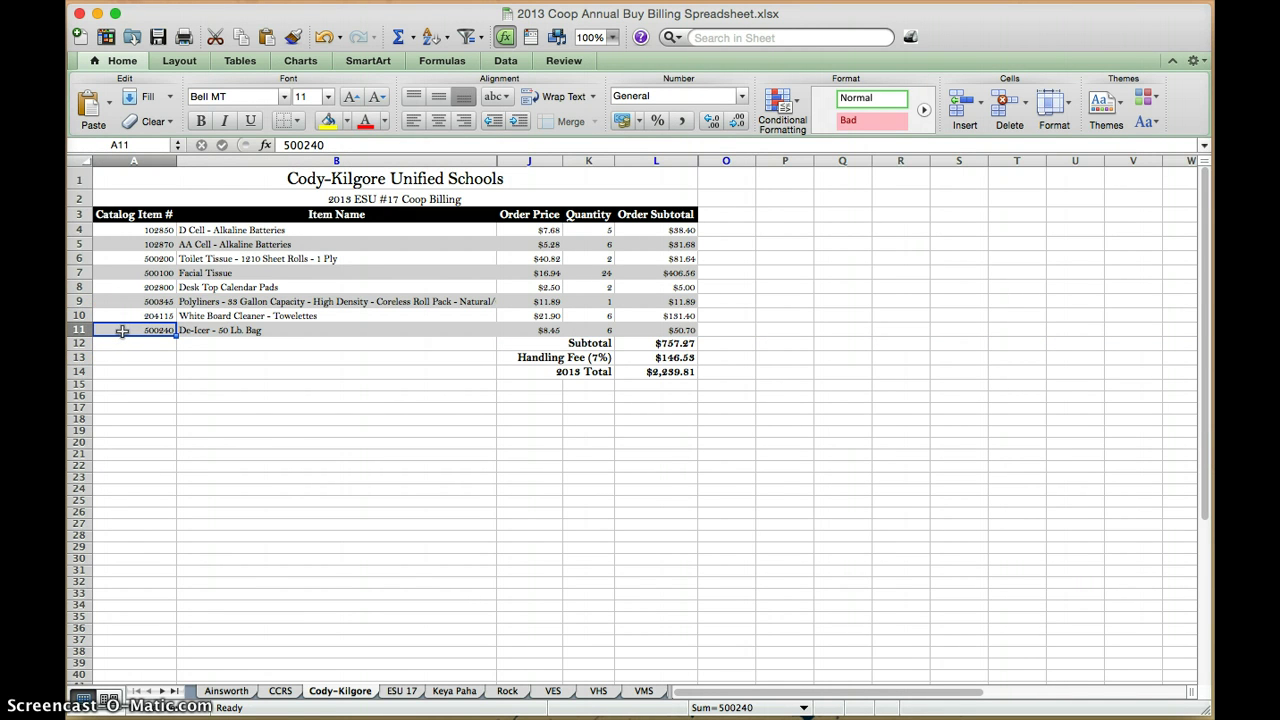
pyautogui.click(79, 329)
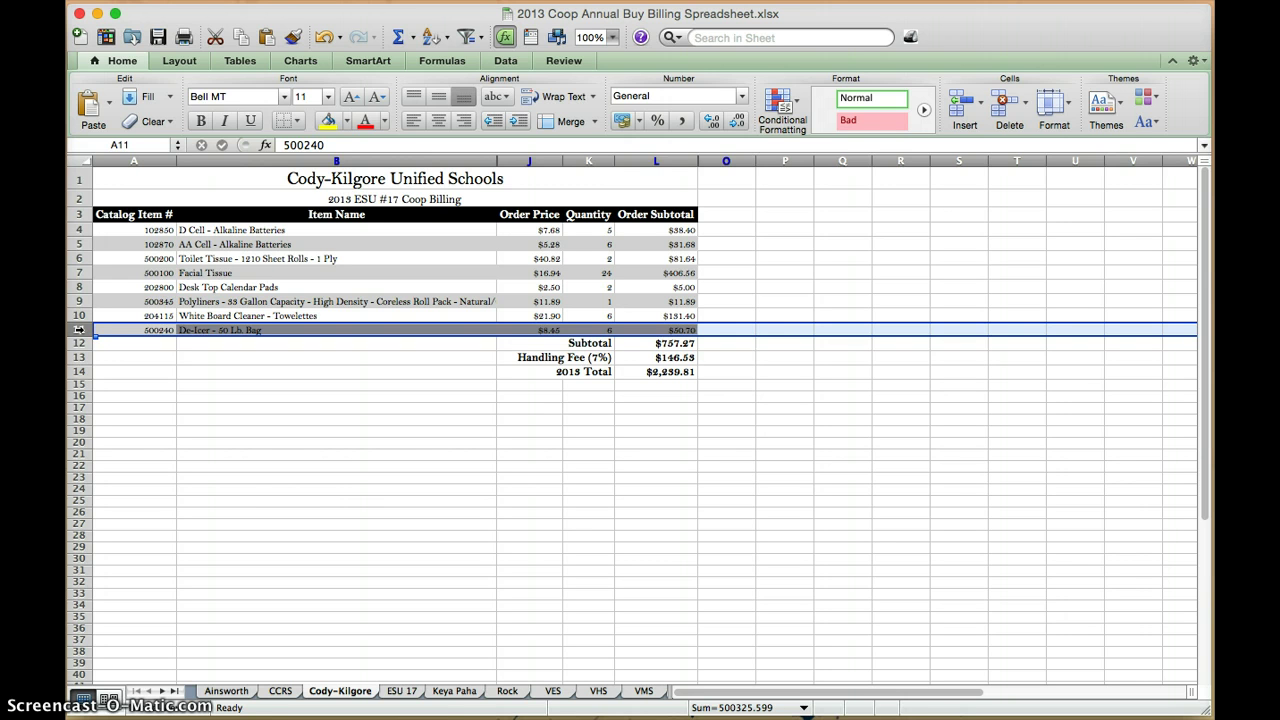
pyautogui.rightClick(79, 329)
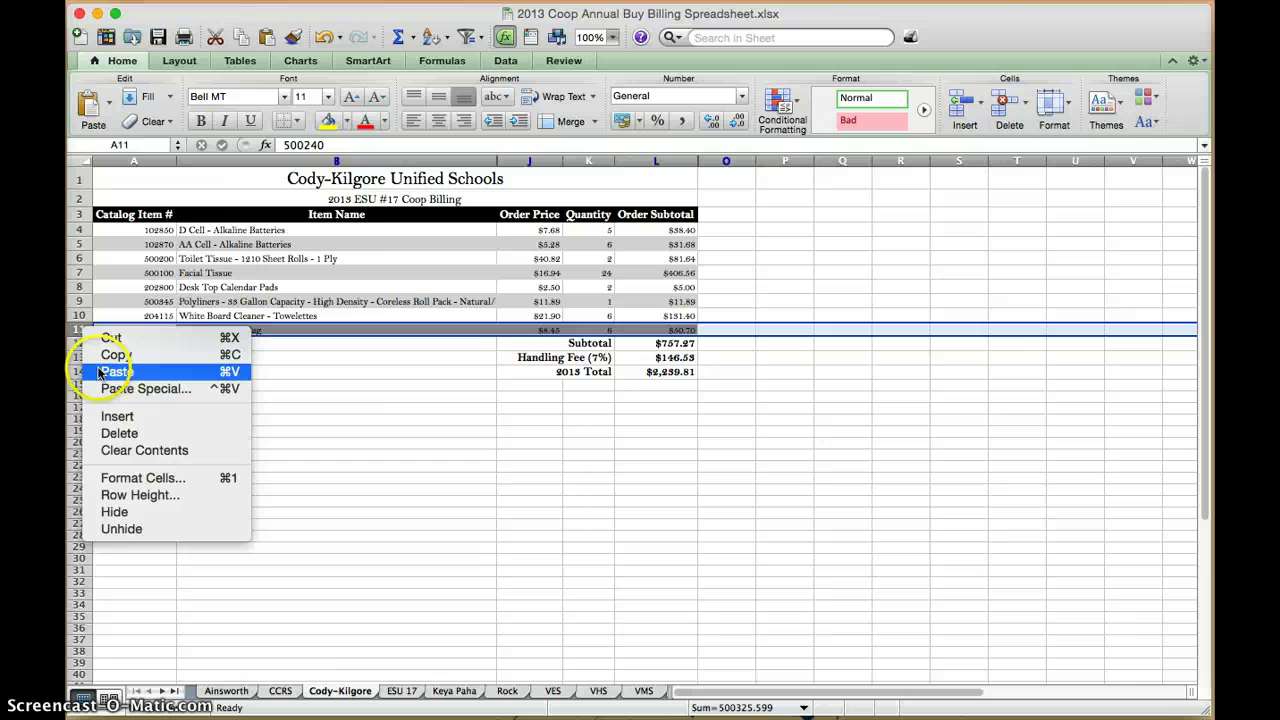
# Step: Insert a blank row 11 above De-Icer and enter its catalog number and item name Information
pyautogui.click(103, 416)
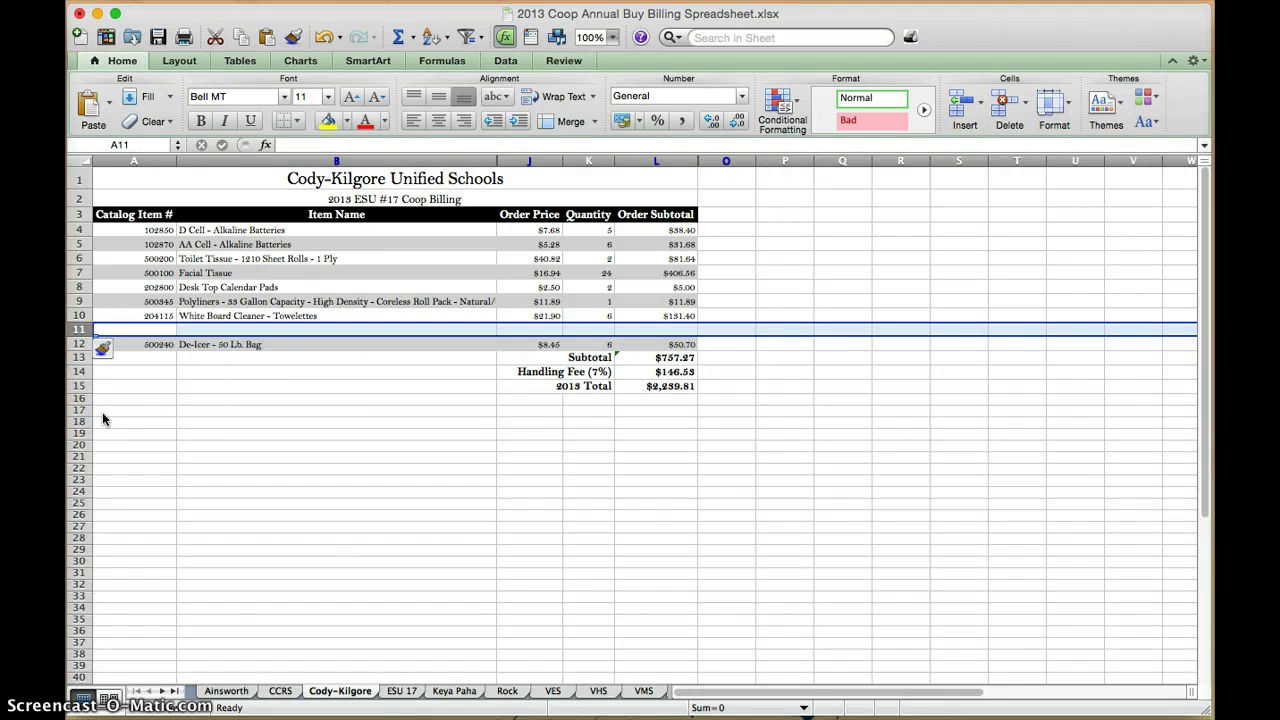
pyautogui.click(172, 432)
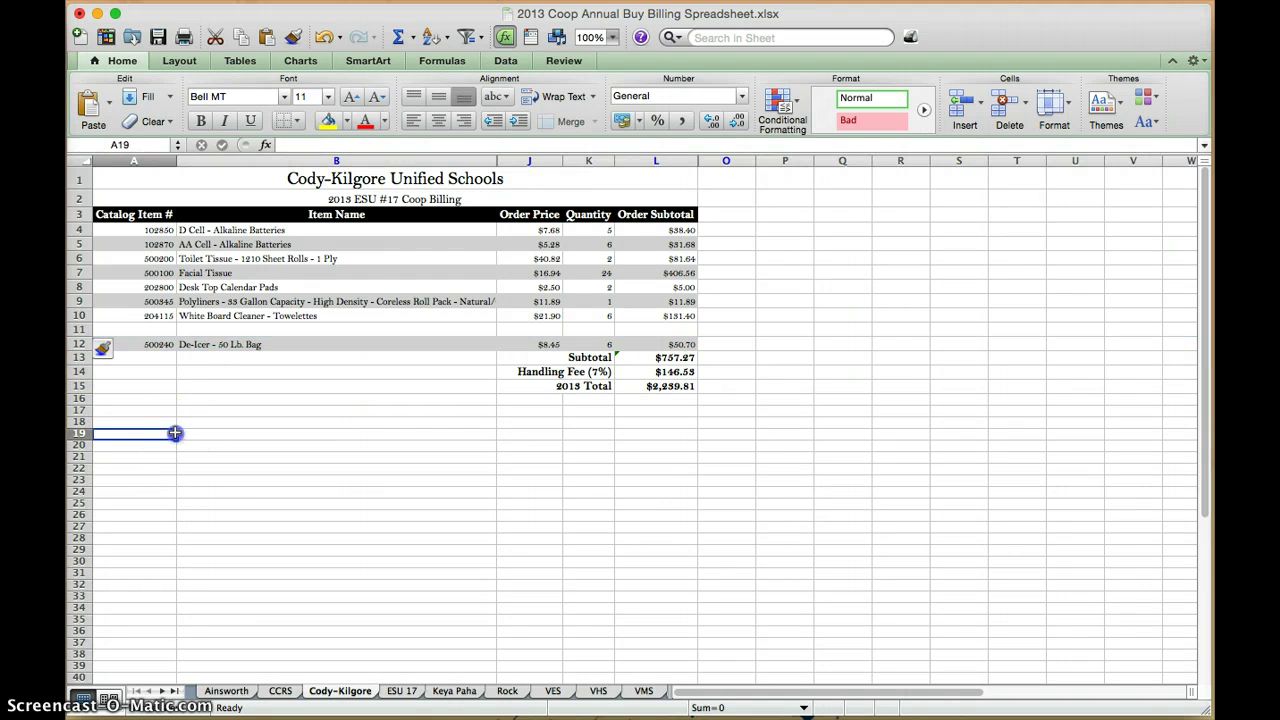
pyautogui.click(152, 330)
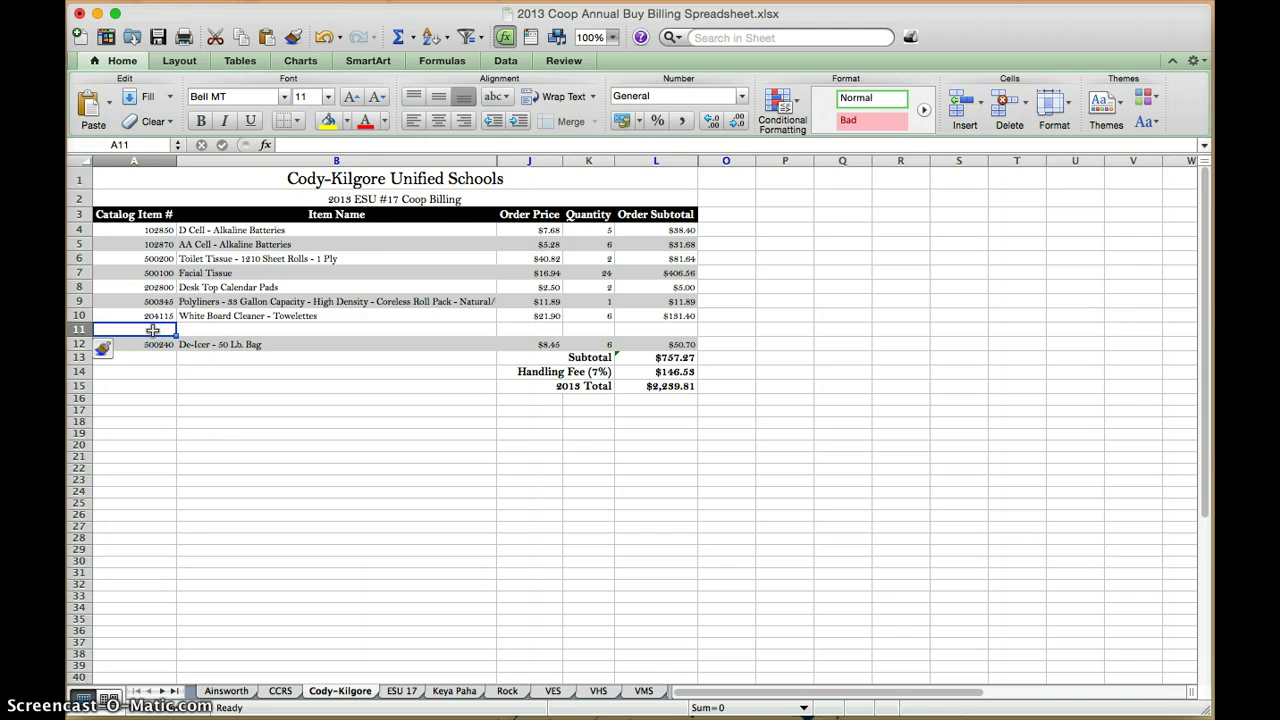
pyautogui.write('202008')
pyautogui.press('Tab')
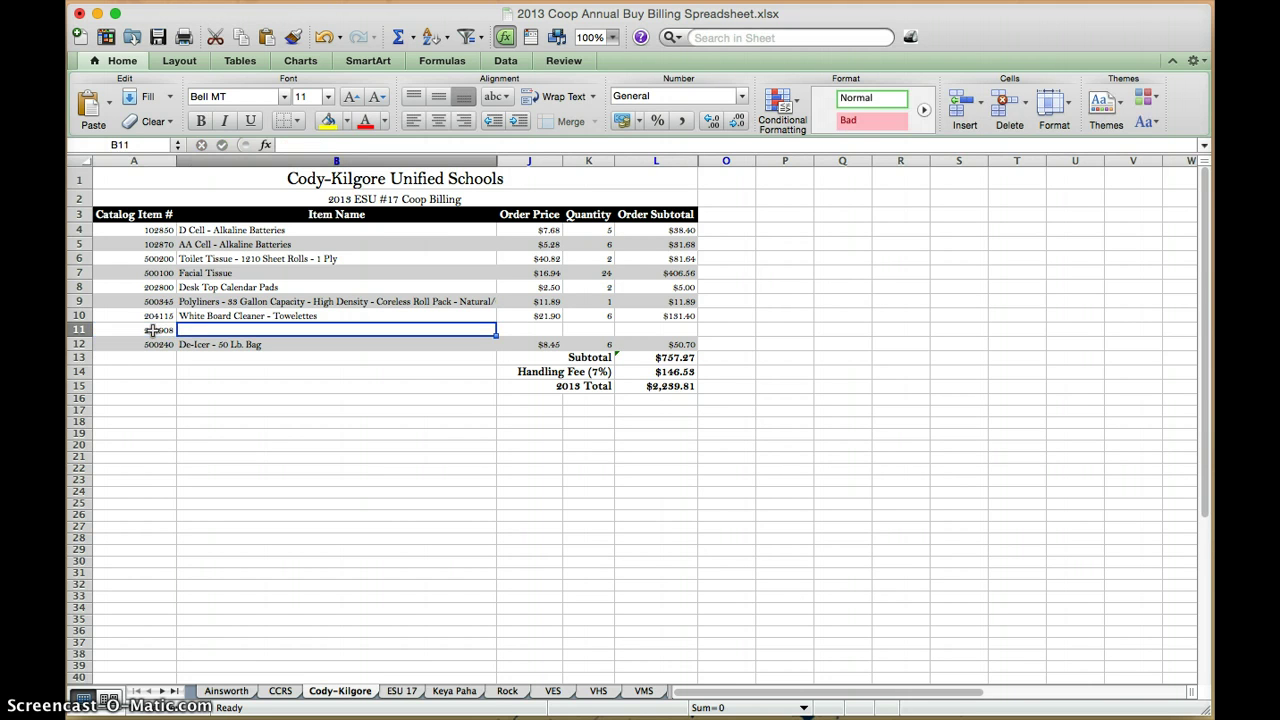
pyautogui.write('Information')
pyautogui.press('Tab')
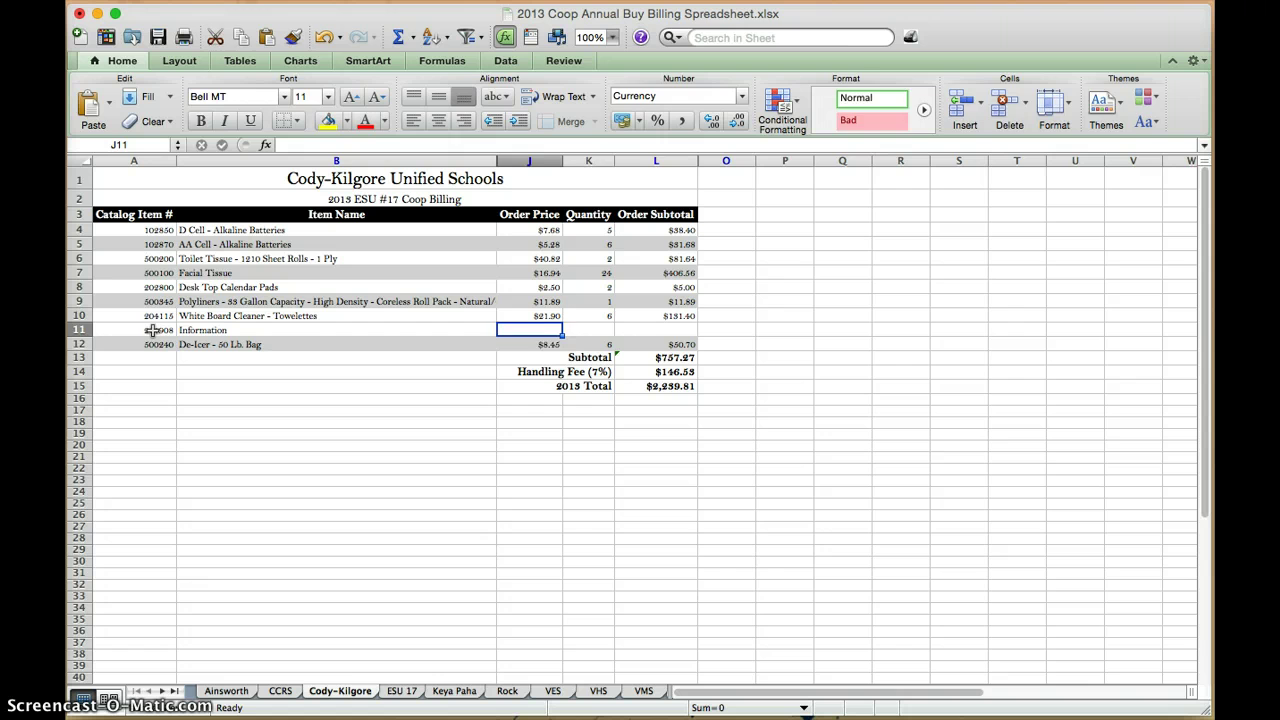
# Step: Enter price $10.00, quantity 1 and subtotal $10.00 in the new row
pyautogui.write('10')
pyautogui.press('Tab')
pyautogui.write('1')
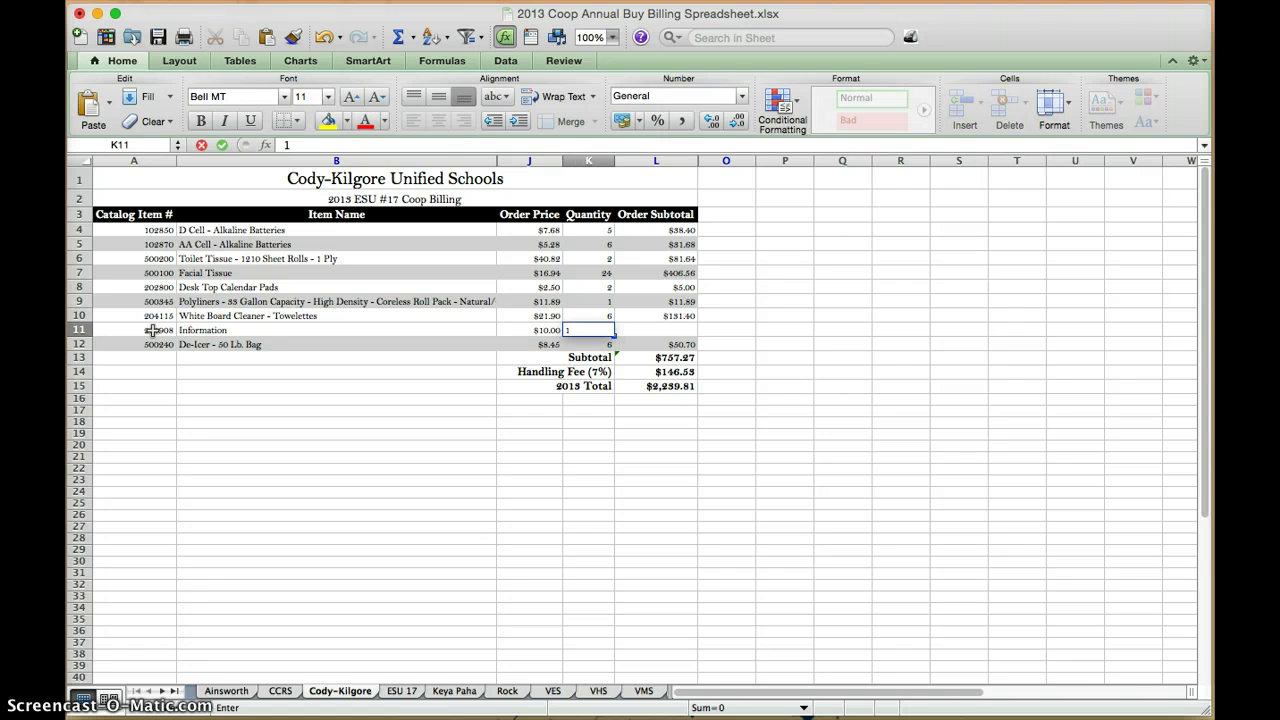
pyautogui.press('Tab')
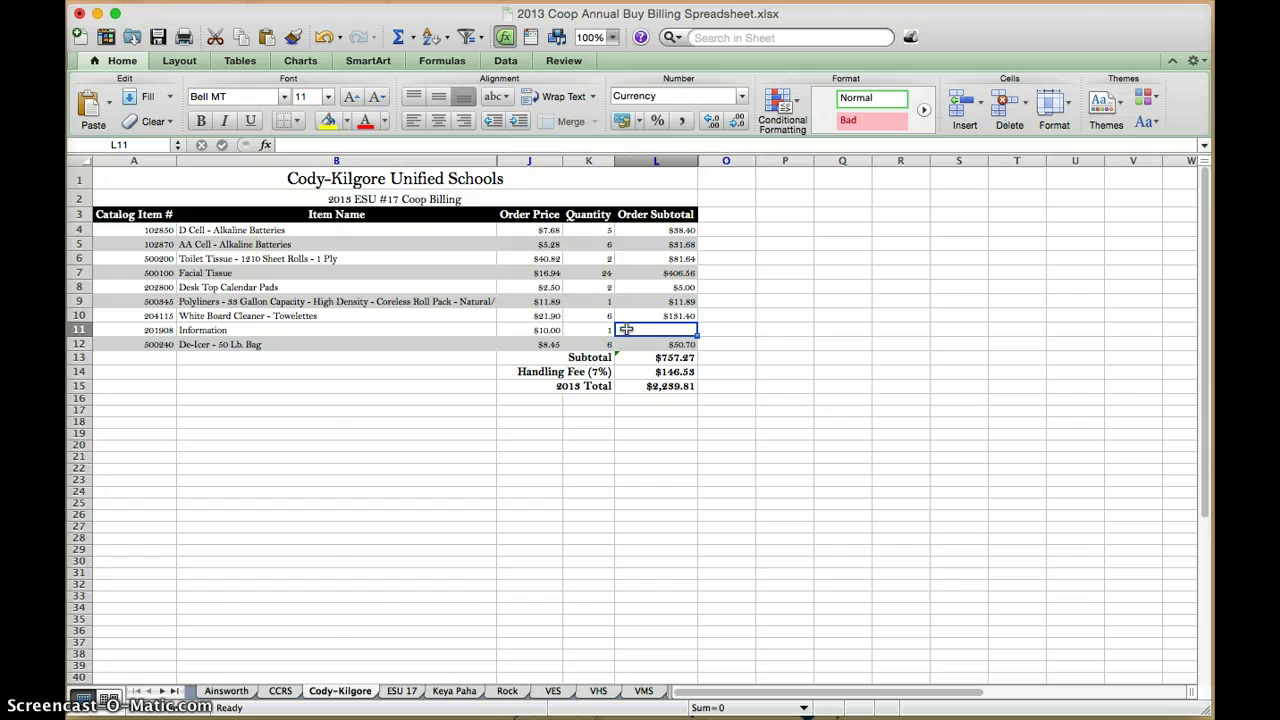
pyautogui.write('10.00')
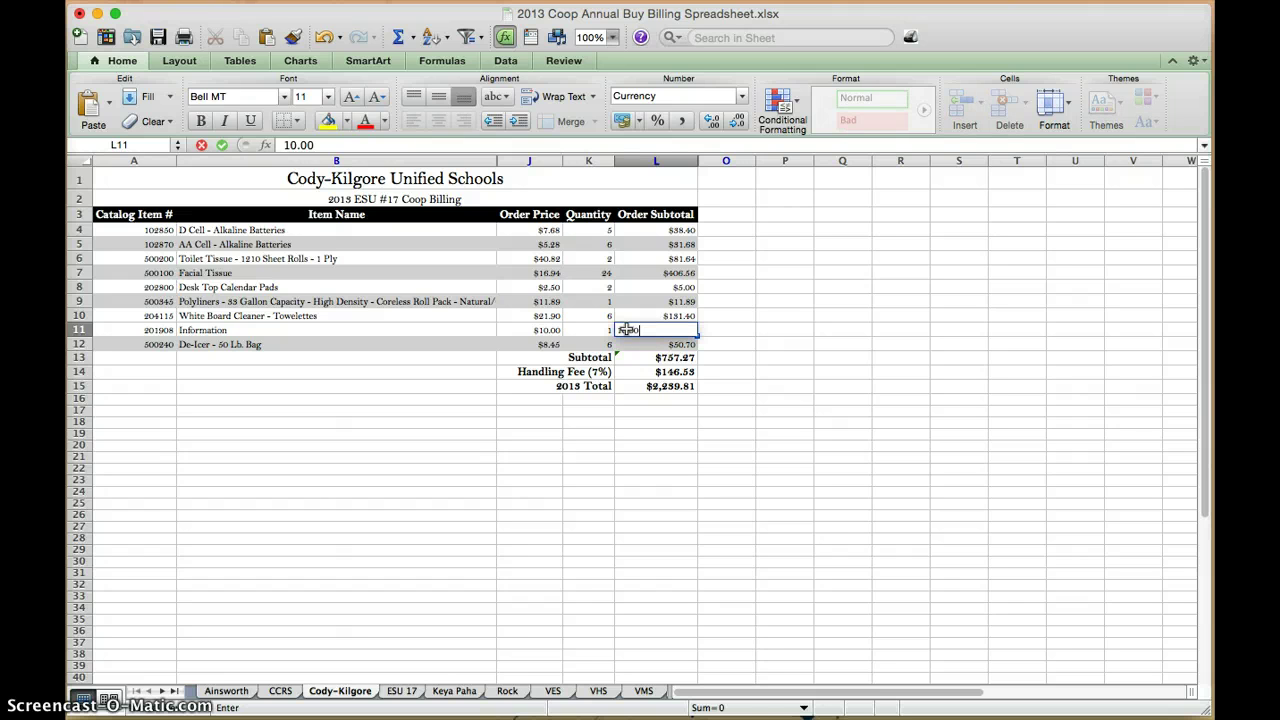
pyautogui.press('Return')
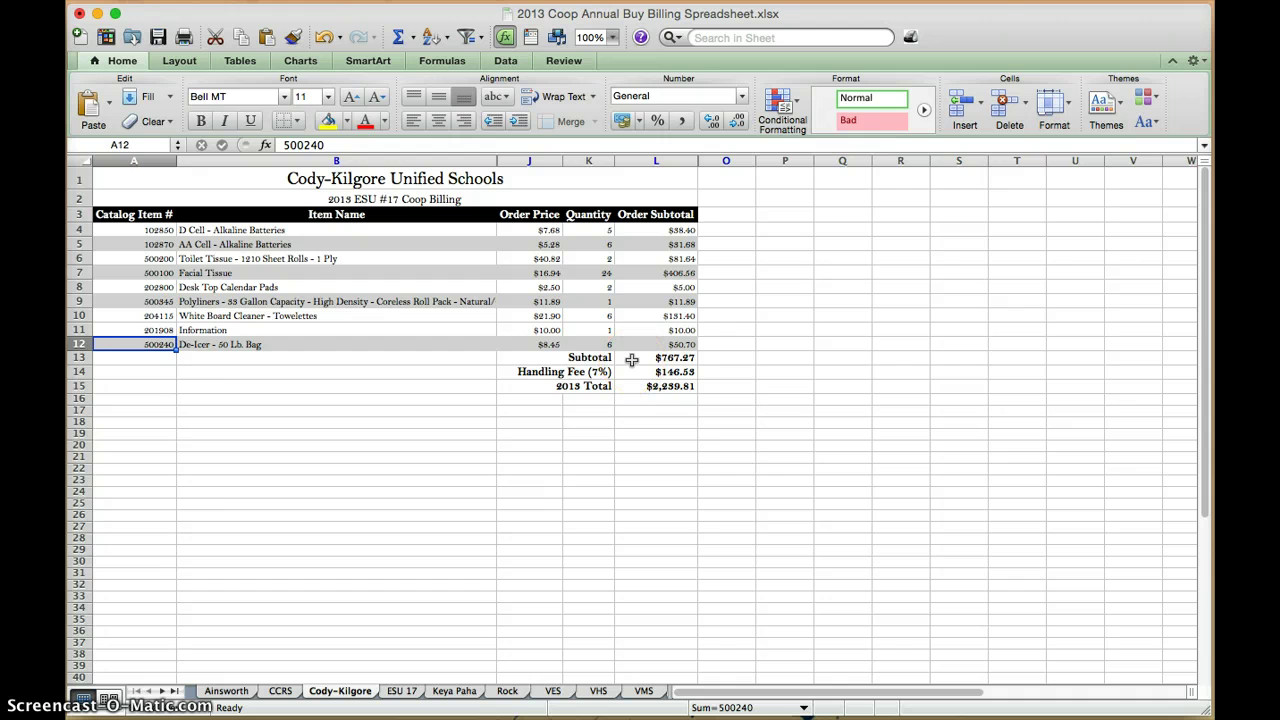
pyautogui.click(632, 360)
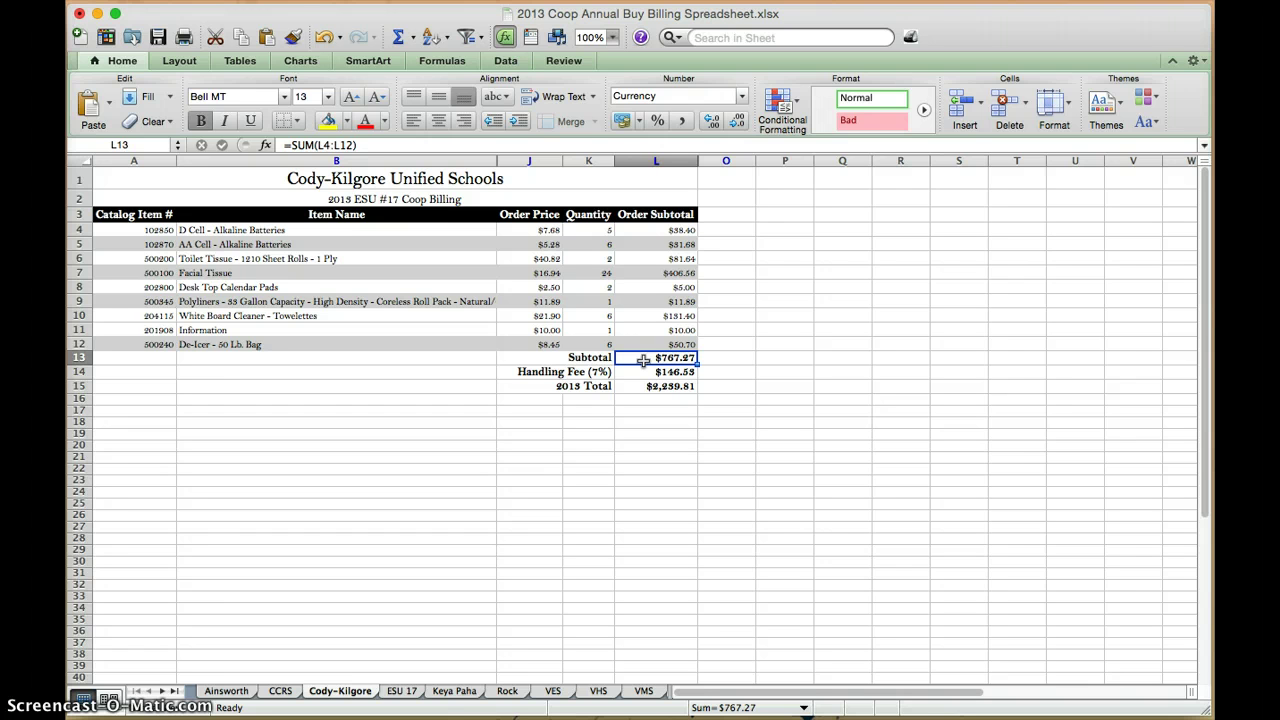
pyautogui.click(643, 360)
# Step: Select rows 6–10 and insert five blank rows above the Toilet Tissue row
pyautogui.click(81, 258)
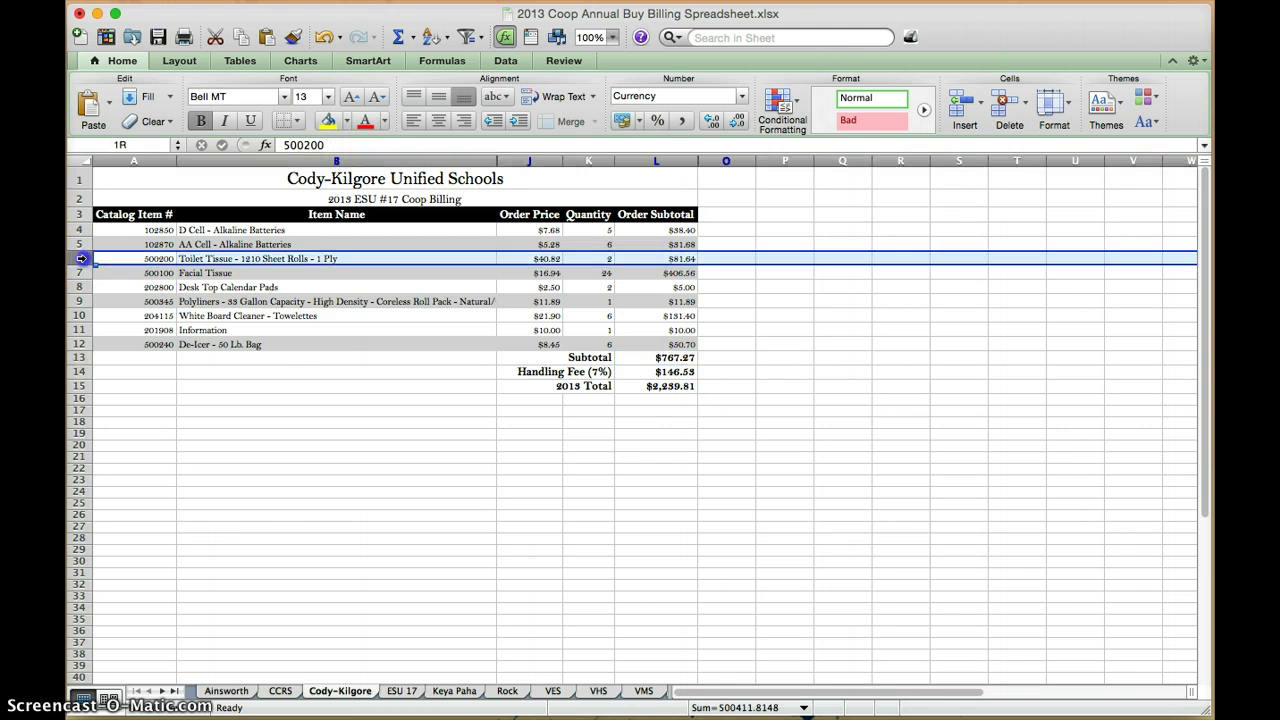
pyautogui.moveTo(81, 258); pyautogui.dragTo(79, 313)
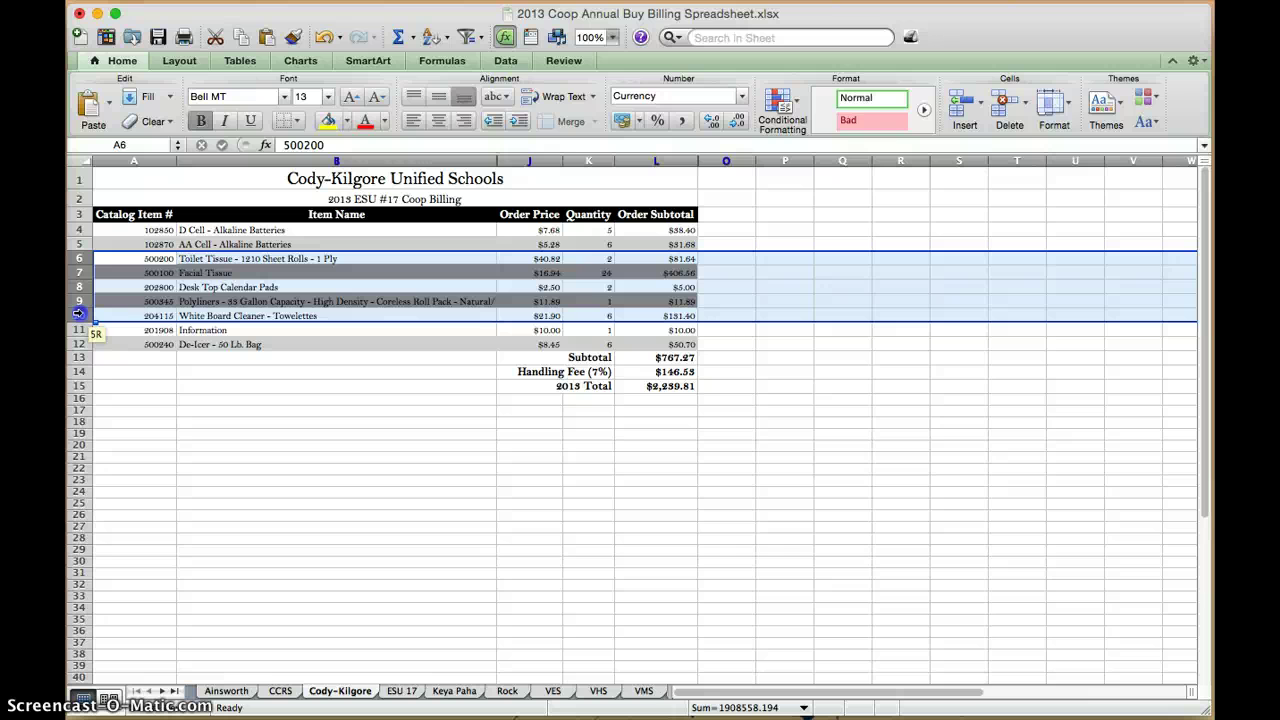
pyautogui.moveTo(79, 313); pyautogui.dragTo(79, 314)
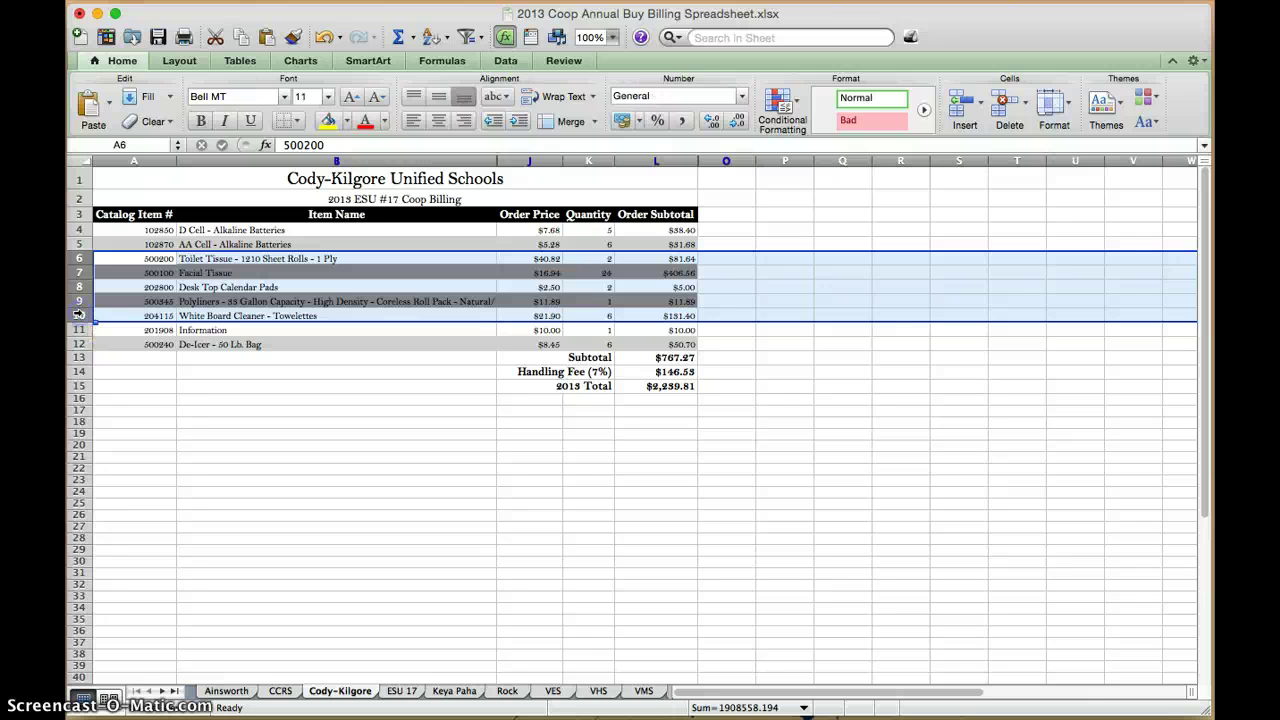
pyautogui.rightClick(72, 258)
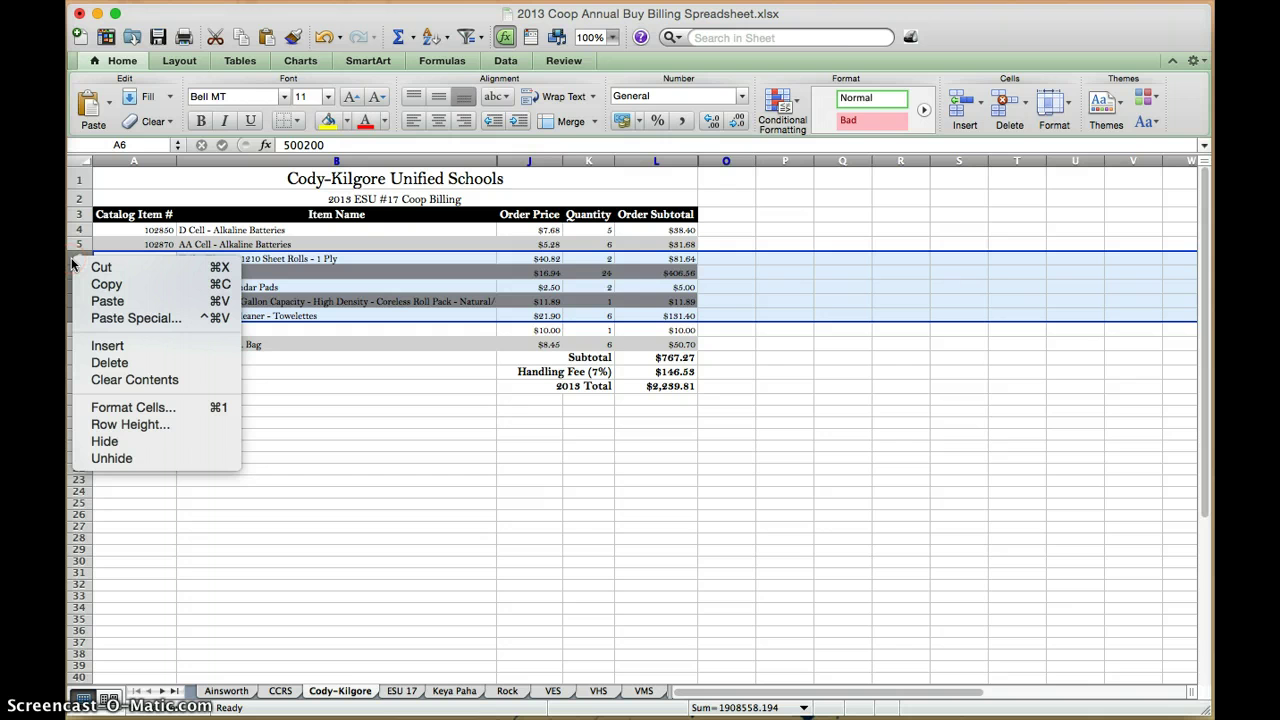
pyautogui.click(94, 346)
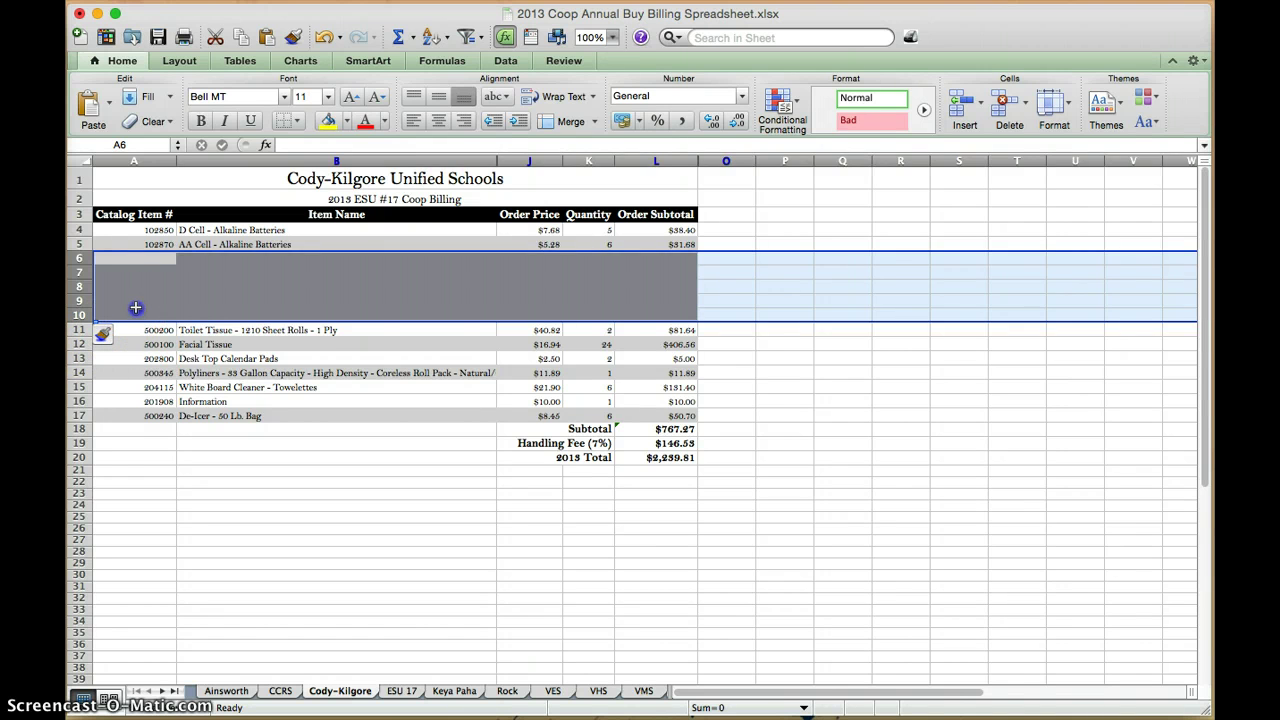
pyautogui.click(128, 312)
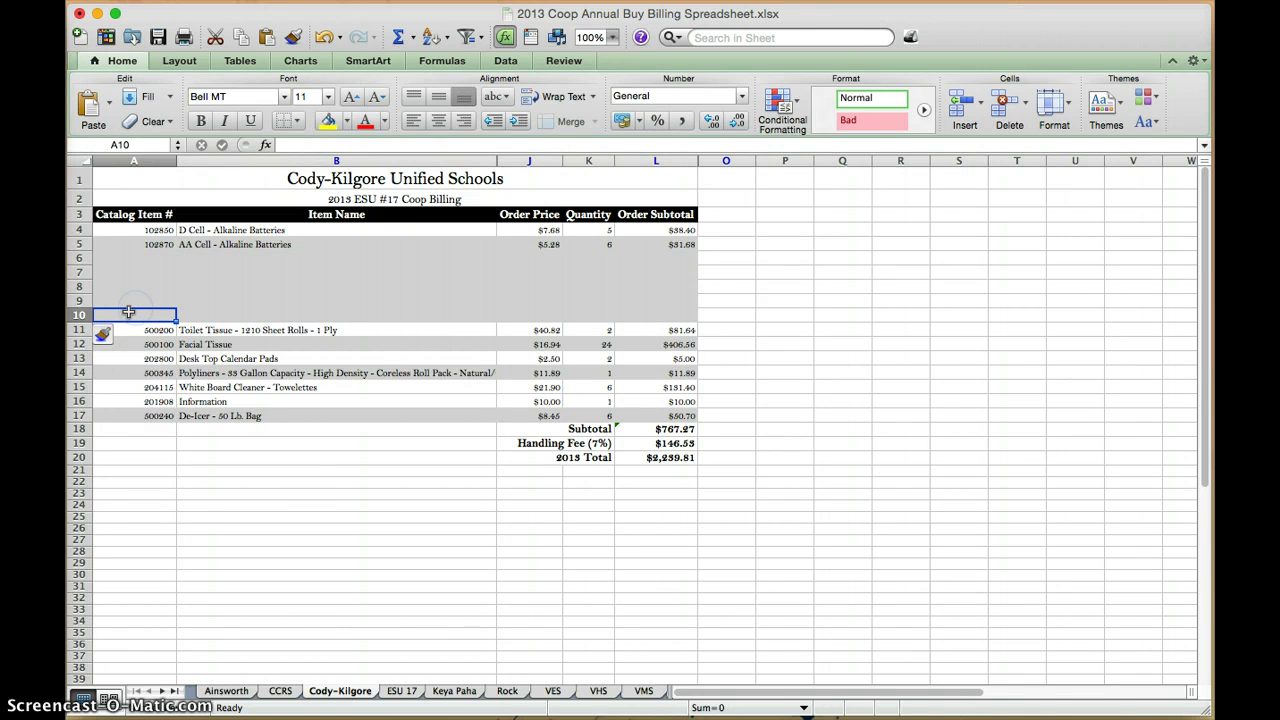
pyautogui.click(137, 258)
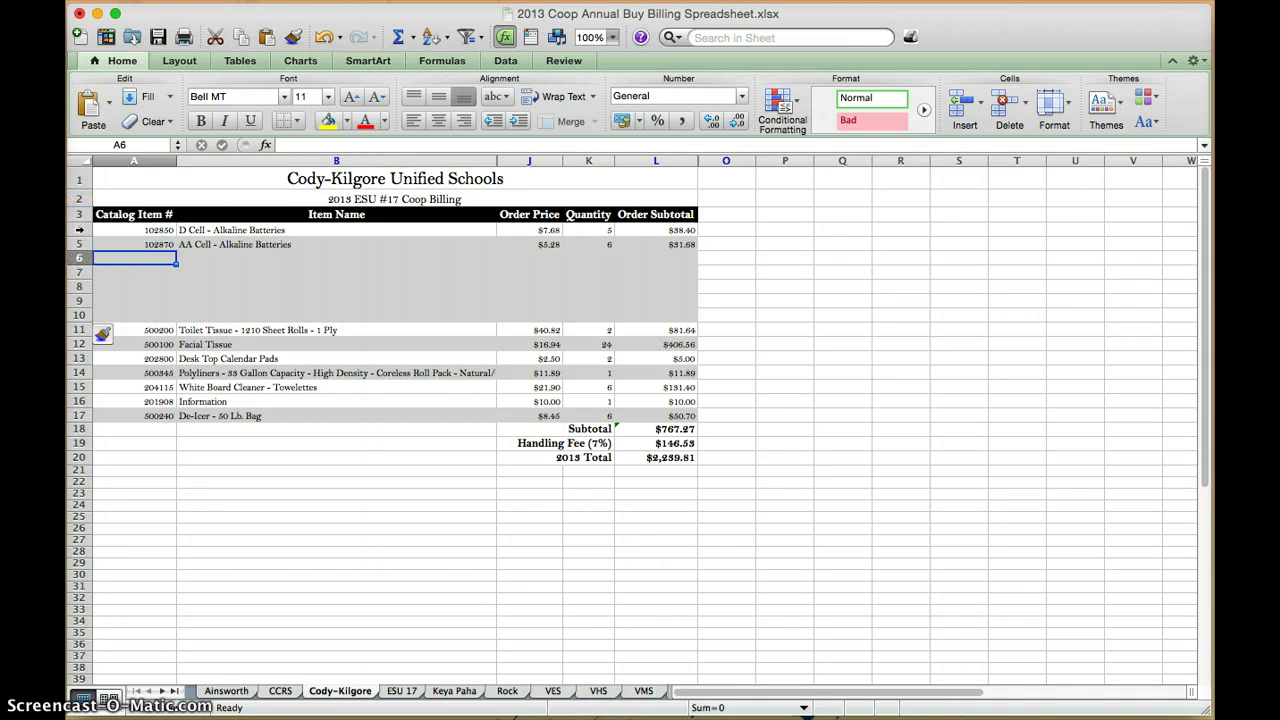
# Step: Copy the white/gray banding of rows 4–5 onto rows 6–17 with Format Painter
pyautogui.click(79, 230)
pyautogui.moveTo(79, 230)
pyautogui.mouseDown()
pyautogui.moveTo(89, 258)
pyautogui.moveTo(79, 238)
pyautogui.mouseUp()
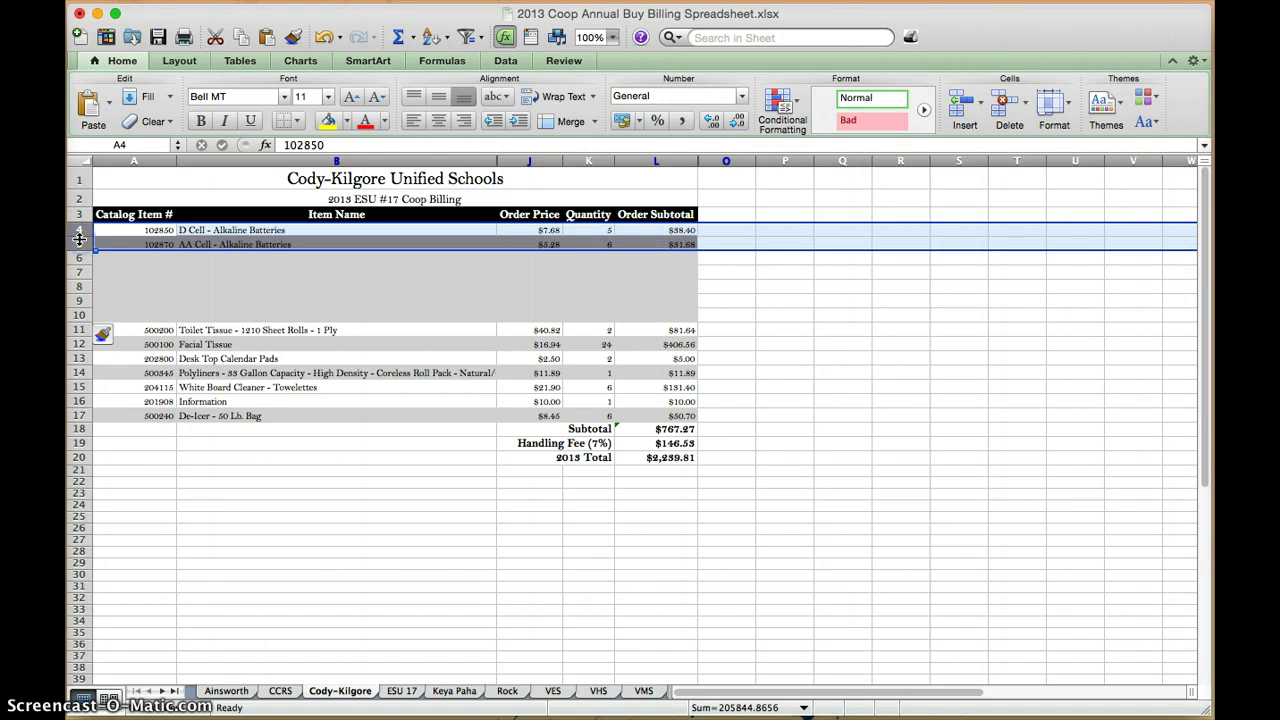
pyautogui.click(292, 38)
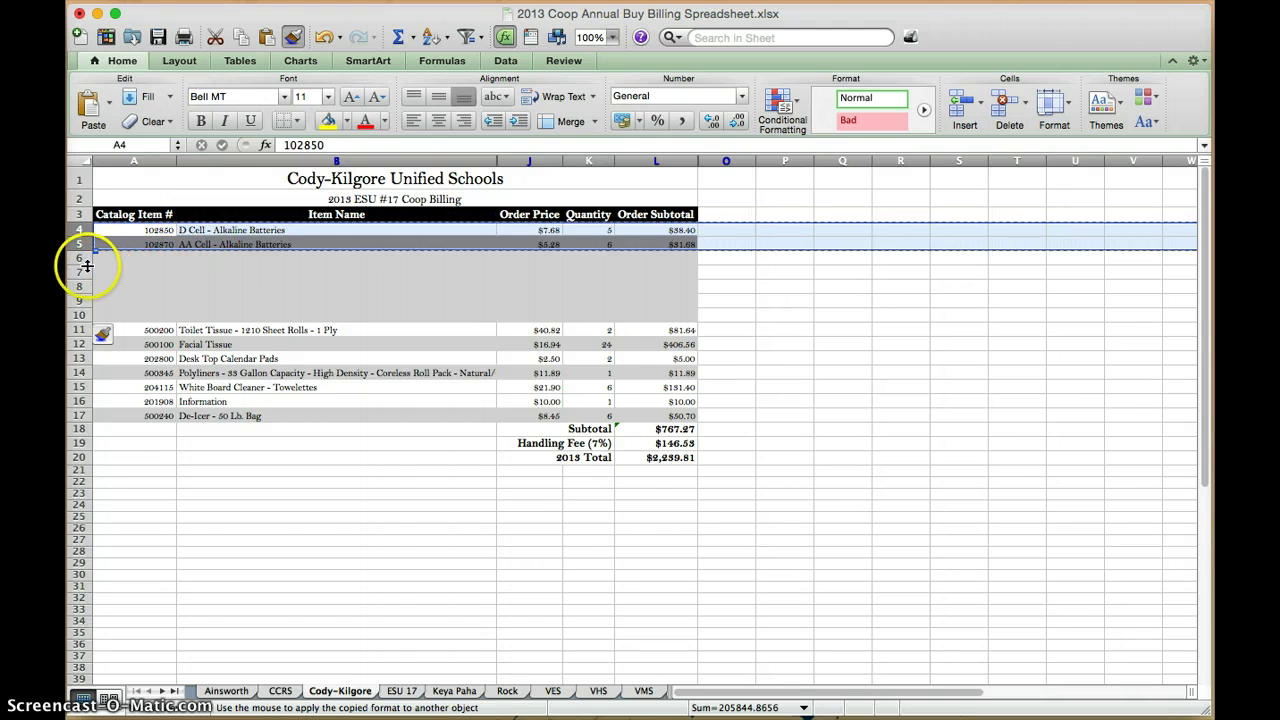
pyautogui.moveTo(83, 258); pyautogui.dragTo(85, 421)
pyautogui.click(178, 456)
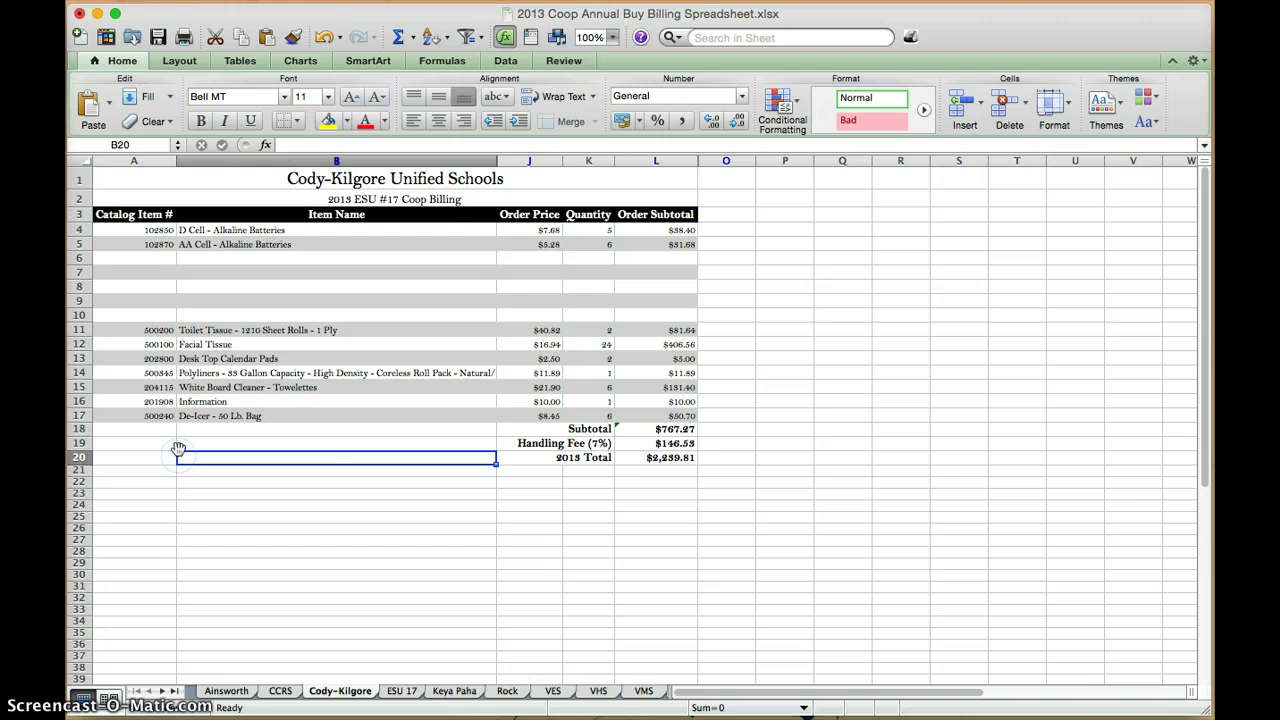